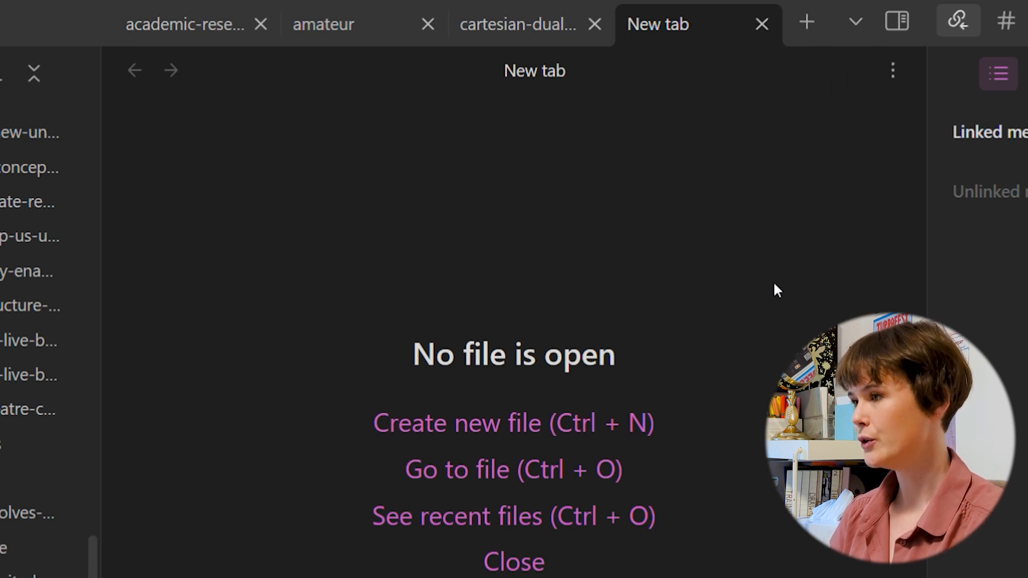
# Create a new note titled "i-love-rain".
pyautogui.hotkey('ctrl', 'n')
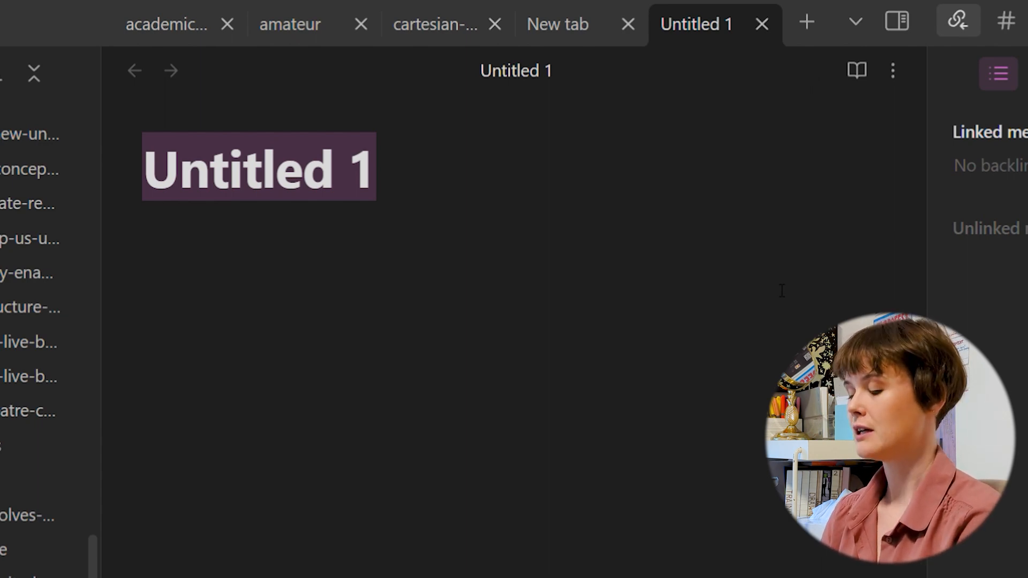
pyautogui.write('i-love-rain')
pyautogui.press('Return')
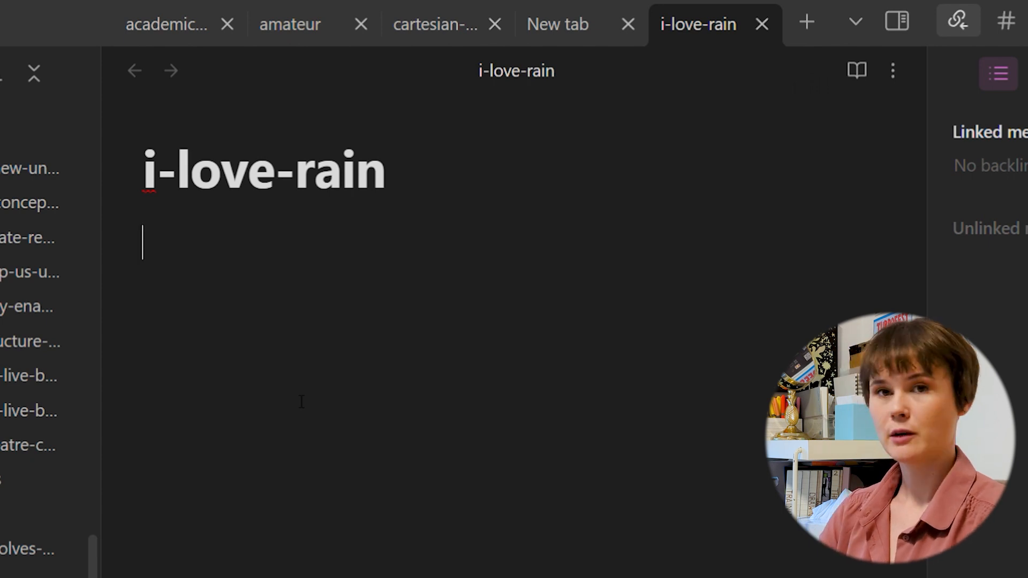
# Add a front matter block to the i-love-rain note with the alias i-like-rain, enclosed between two --- lines.
pyautogui.write('---')
pyautogui.press('BackSpace')
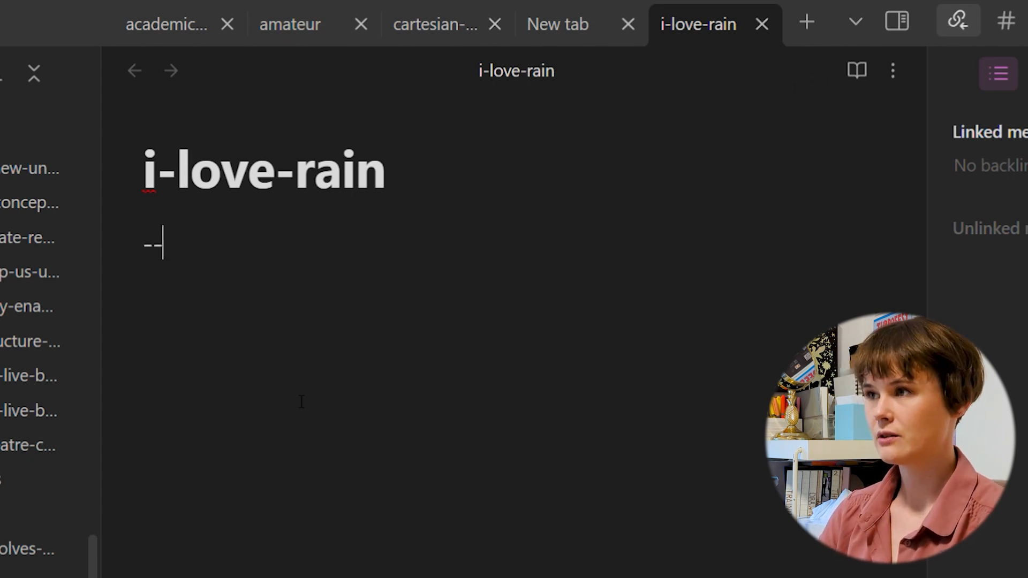
pyautogui.write('-')
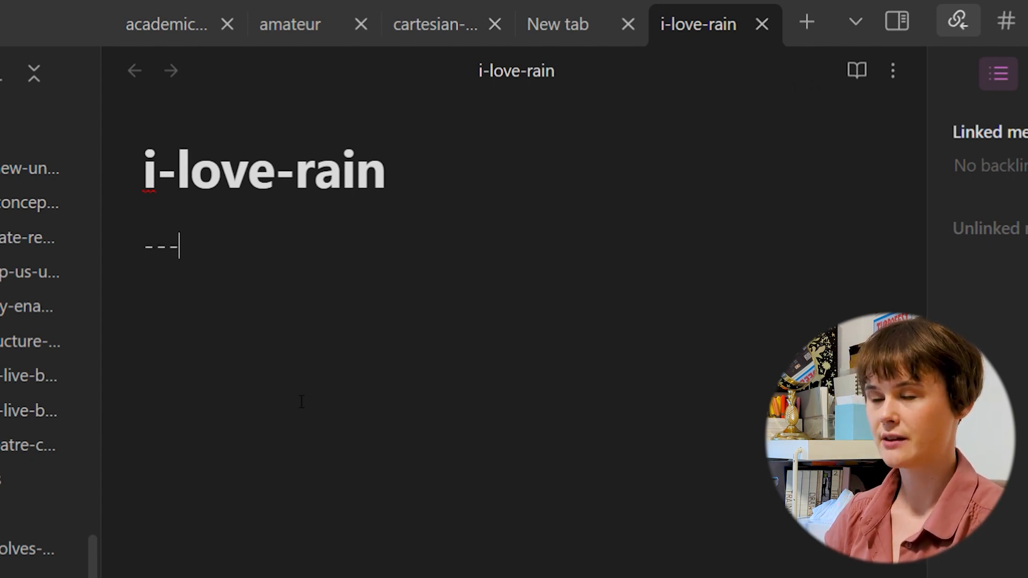
pyautogui.press('Return')
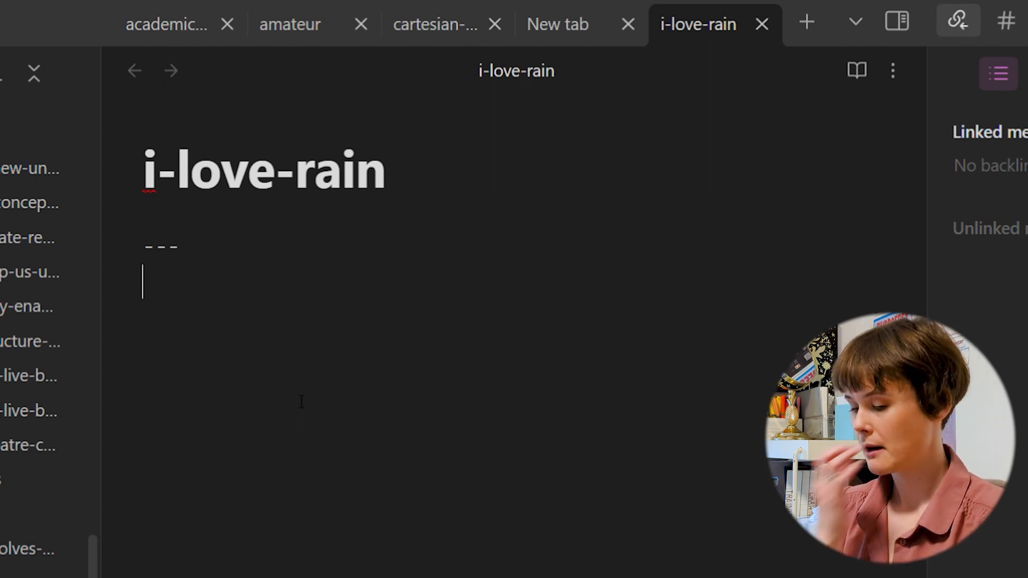
pyautogui.write('alias:')
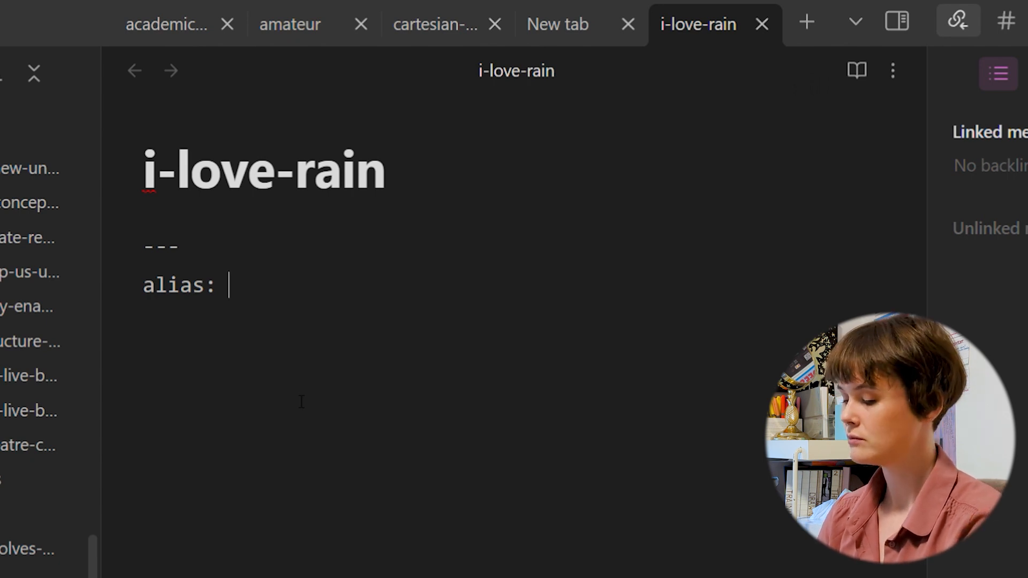
pyautogui.write(' i-like-rain')
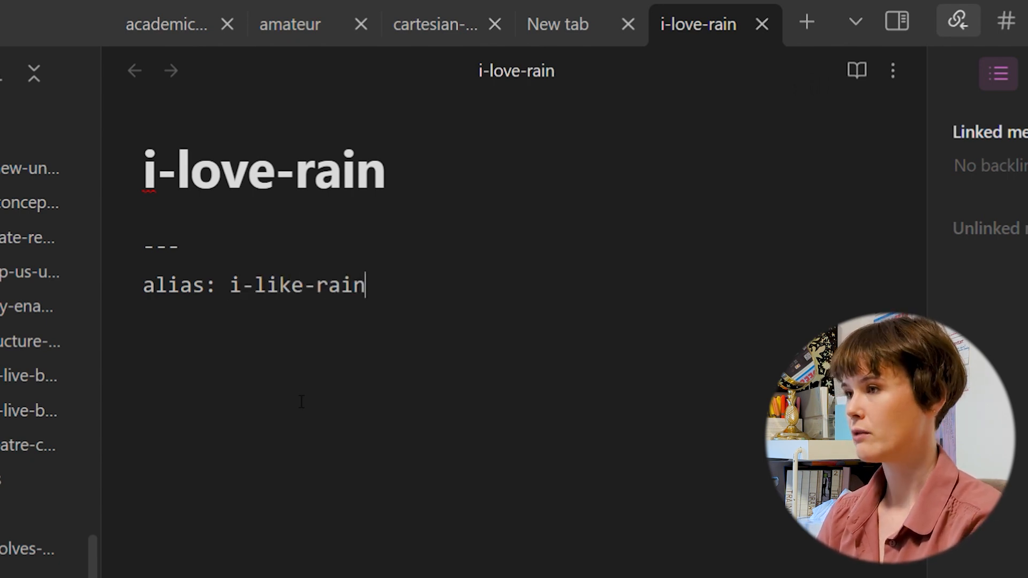
pyautogui.press('Return')
pyautogui.write('---')
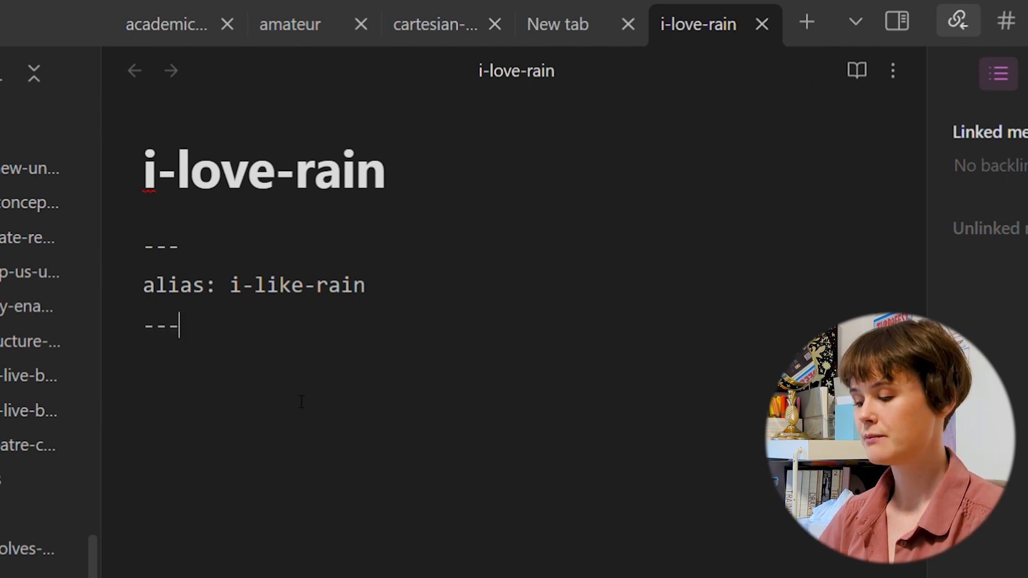
# Write "rain is the best precipitation, etc." as the body text below the front matter block.
pyautogui.press('Return')
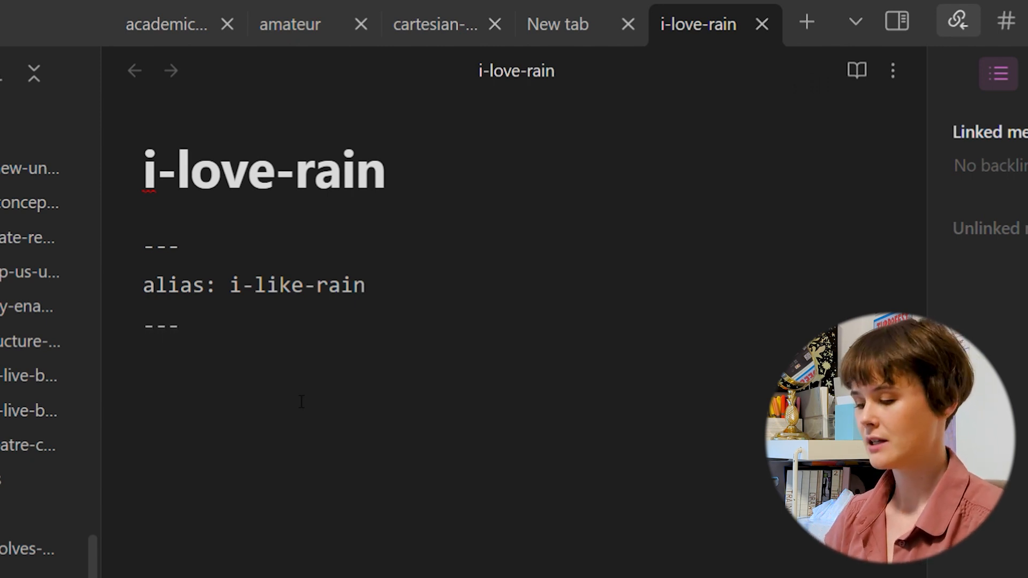
pyautogui.write('rain is the best precipitation, etc.')
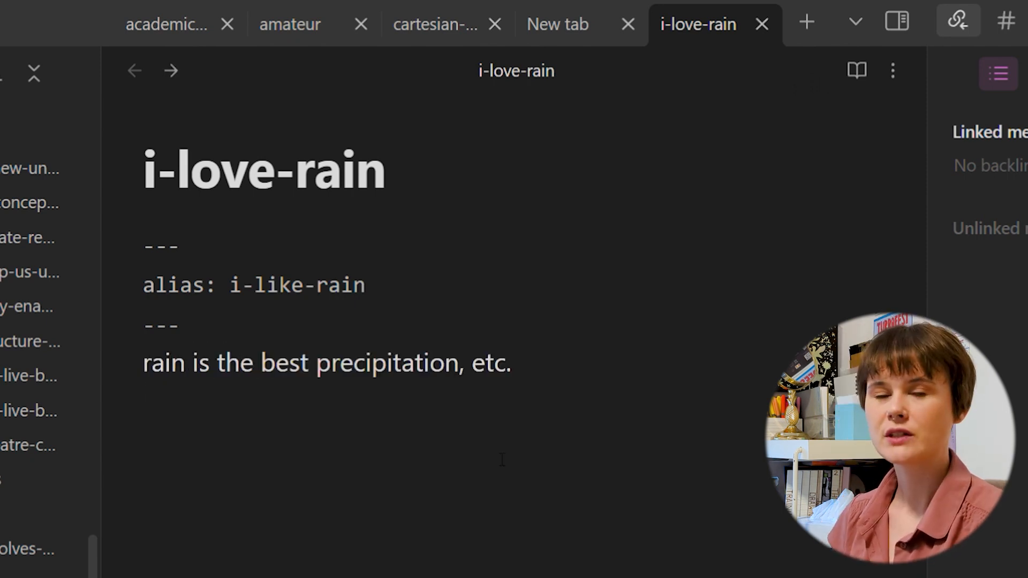
pyautogui.press('Return')
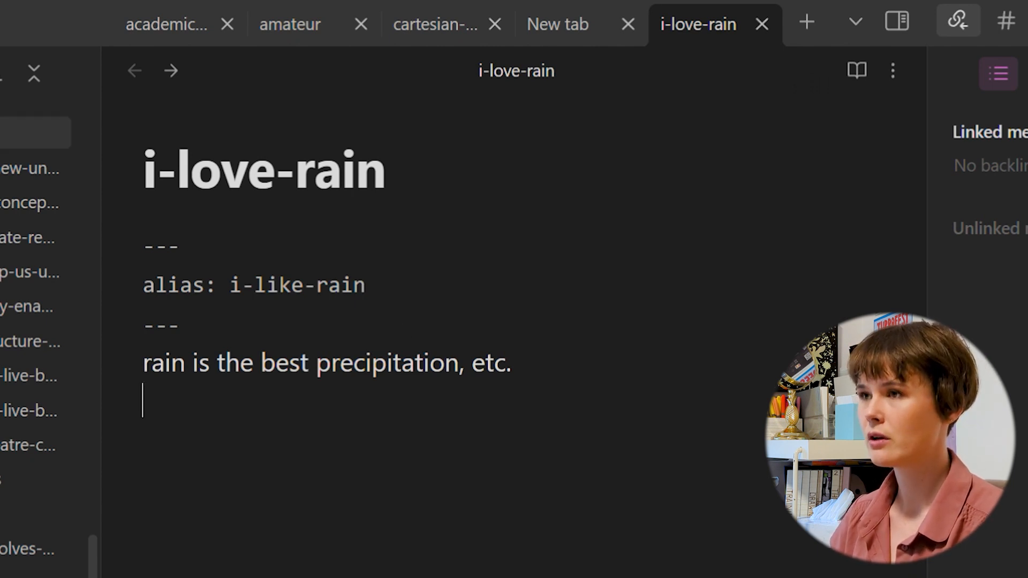
# In the metaphor note, add "rain is a great metaphor for sadness. which is ironic, because actually" and begin an internal link after it.
pyautogui.click(35, 132)
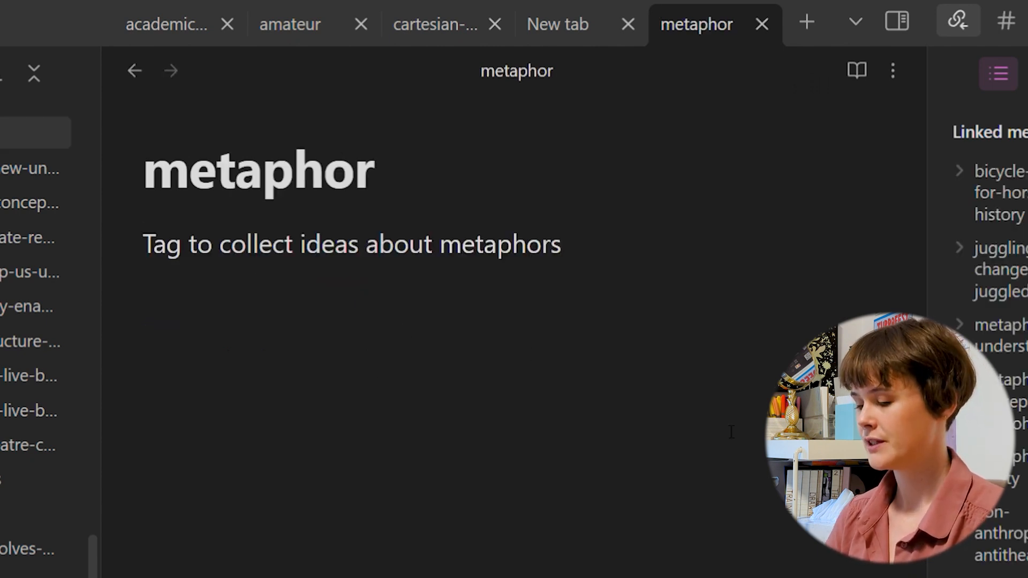
pyautogui.press('Return')
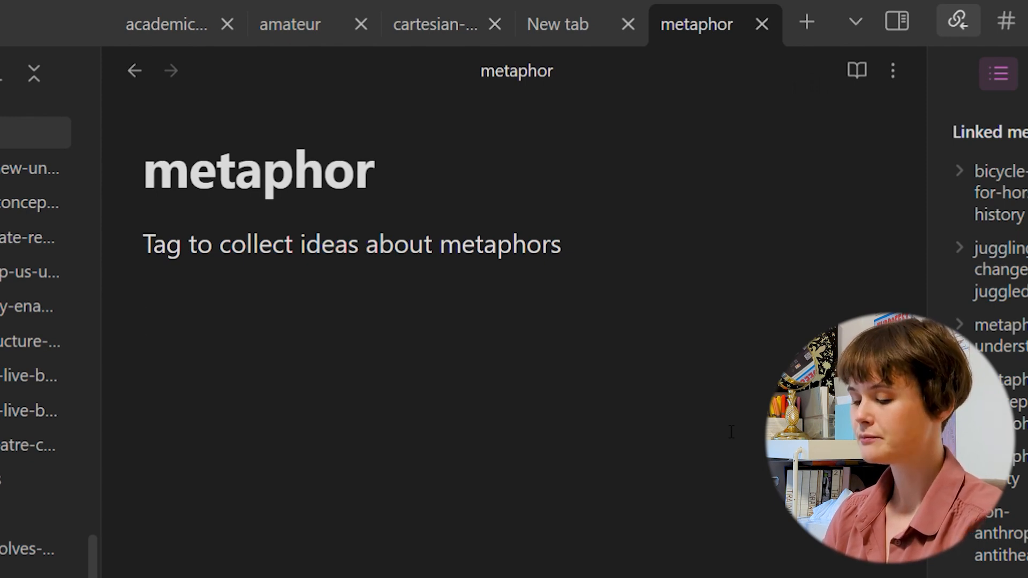
pyautogui.write('rain is a great metaphor for sadness. which is ironic')
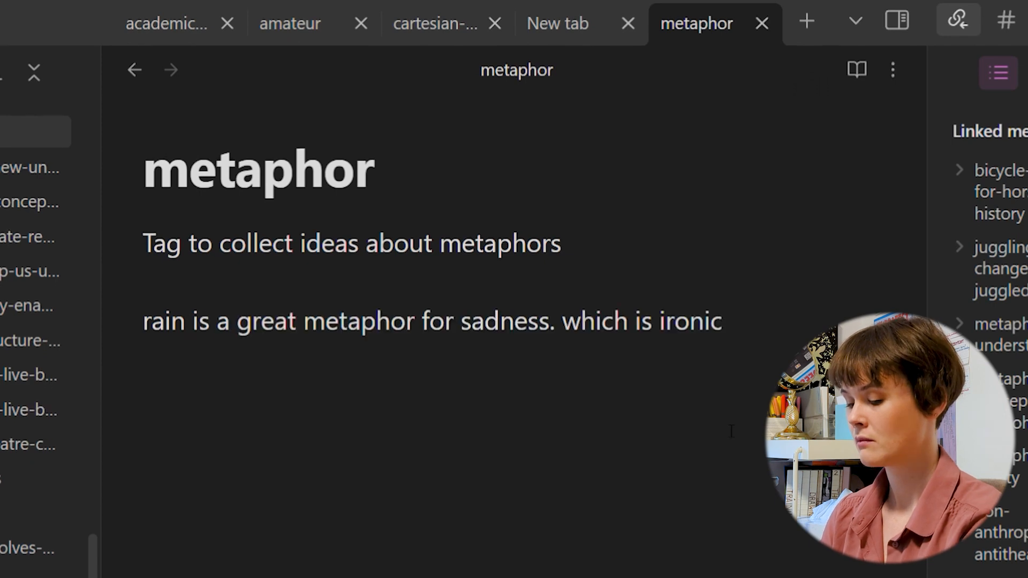
pyautogui.write(', because actuall')
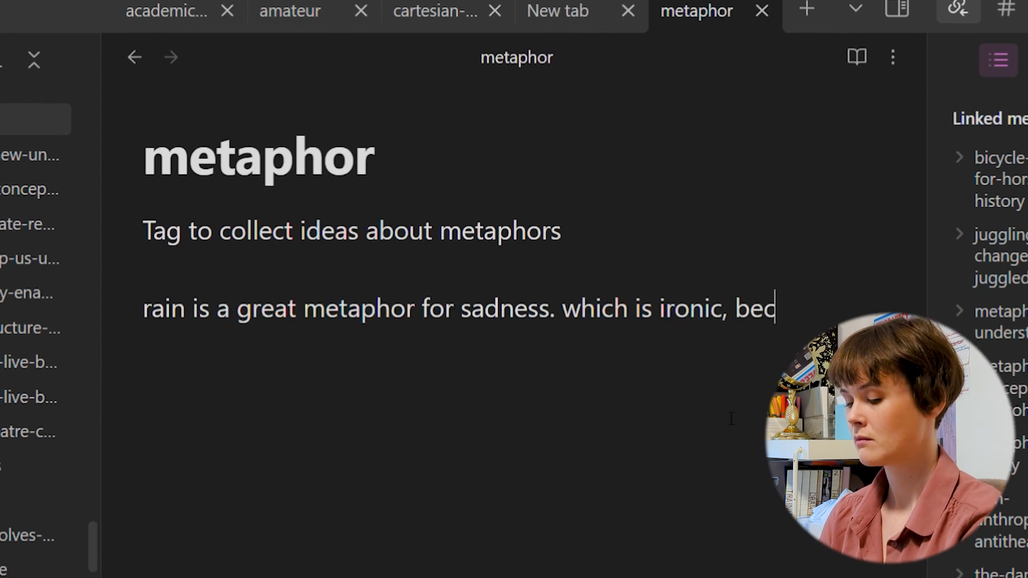
pyautogui.write('y')
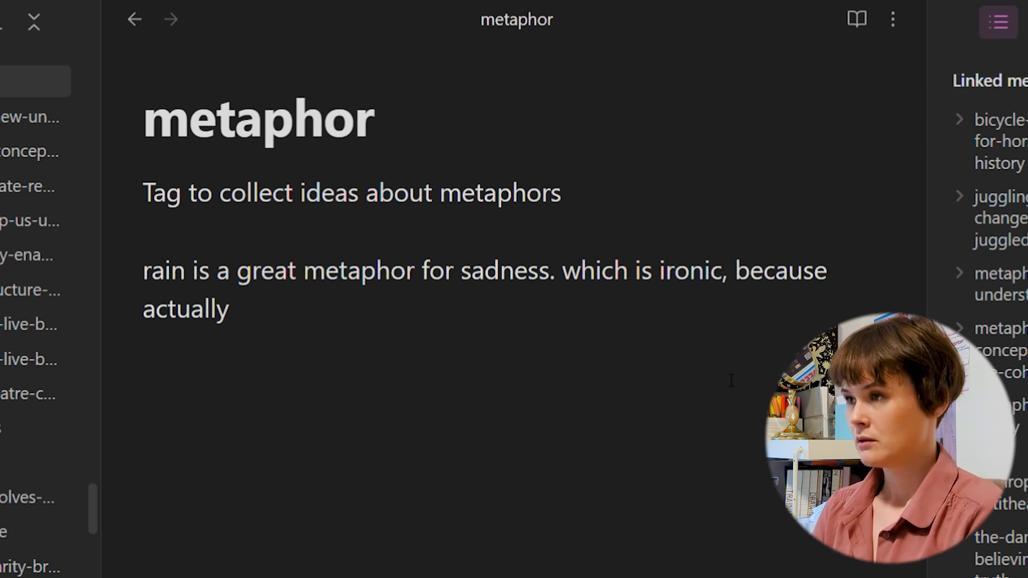
pyautogui.write('[[')
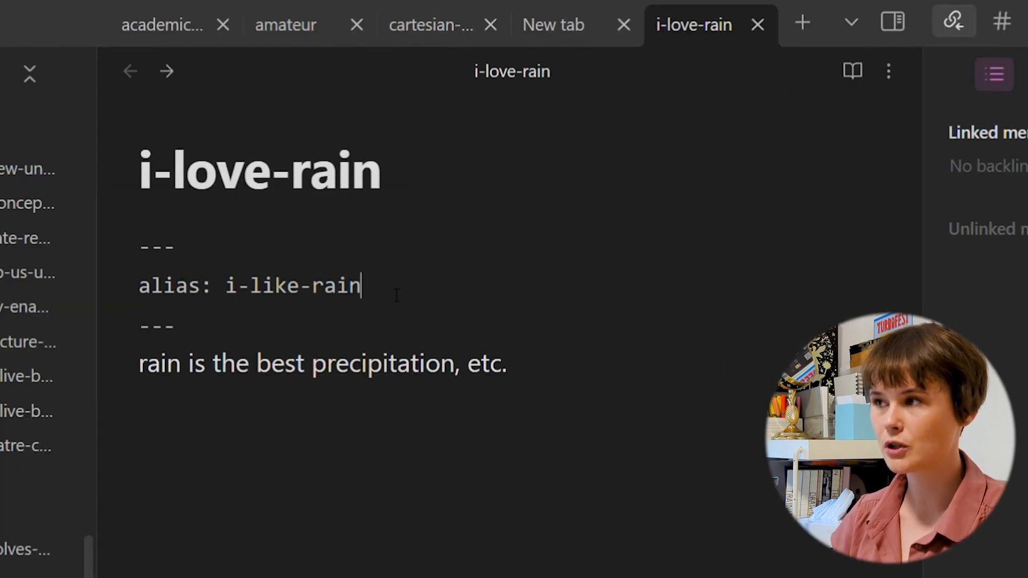
# Add the comma-separated aliases i-adore-rain and rain-is-my-prefered-precipitation after i-like-rain in the i-love-rain note.
pyautogui.write(',')
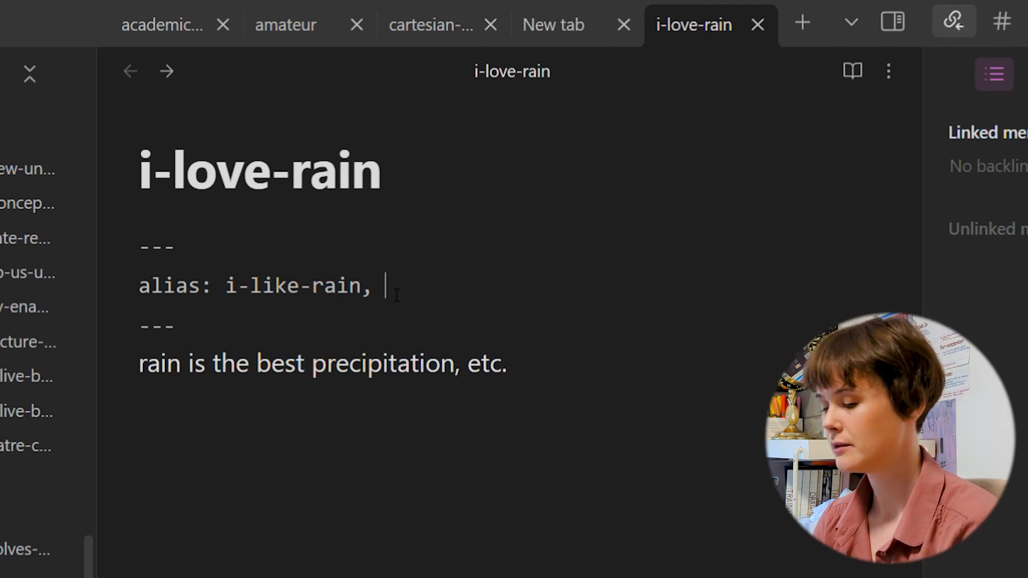
pyautogui.write('i-adore-rain, rain-is-my-prefered-precip')
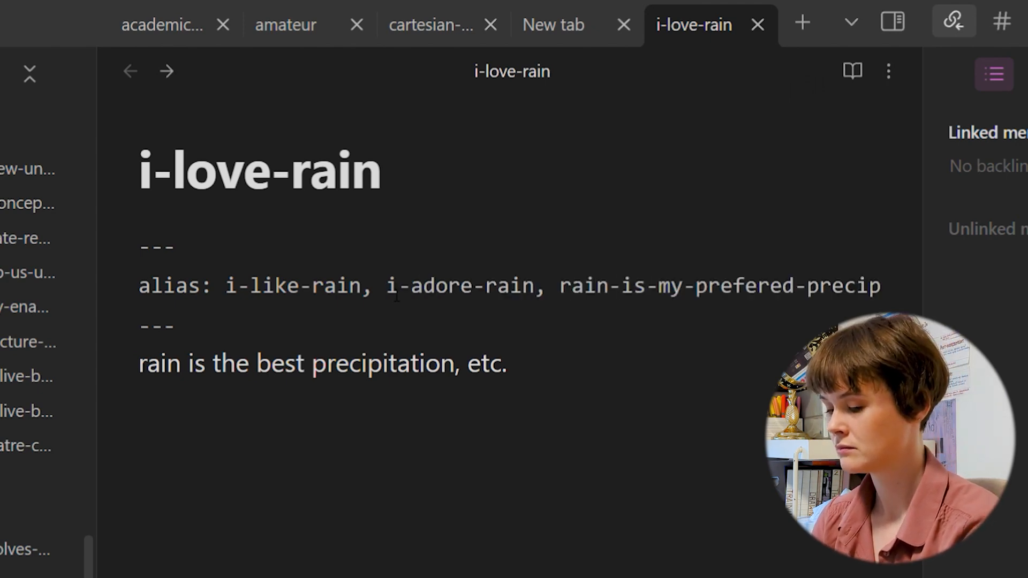
pyautogui.write('itation')
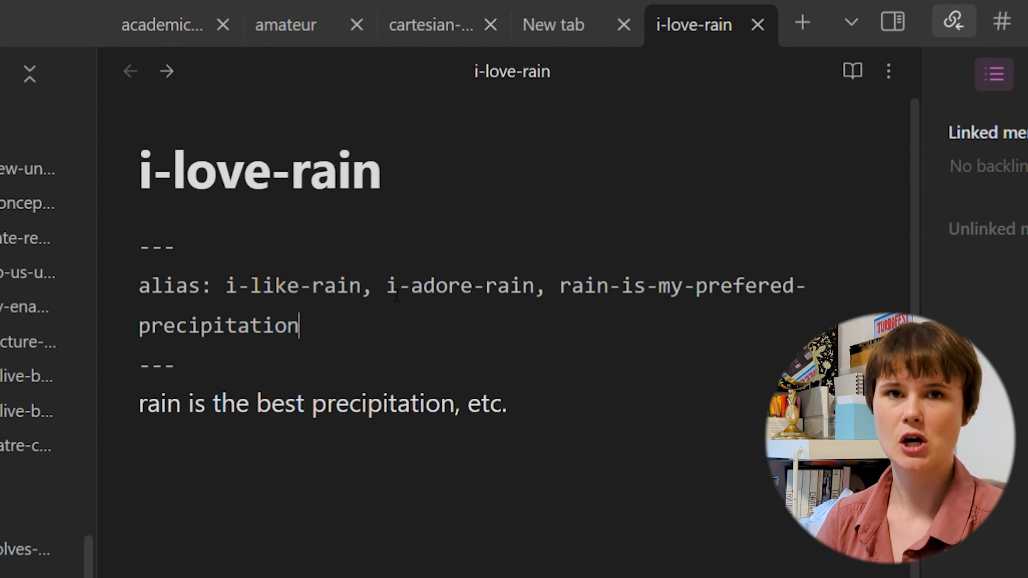
pyautogui.click(684, 505)
pyautogui.press('Return')
pyautogui.write('[')
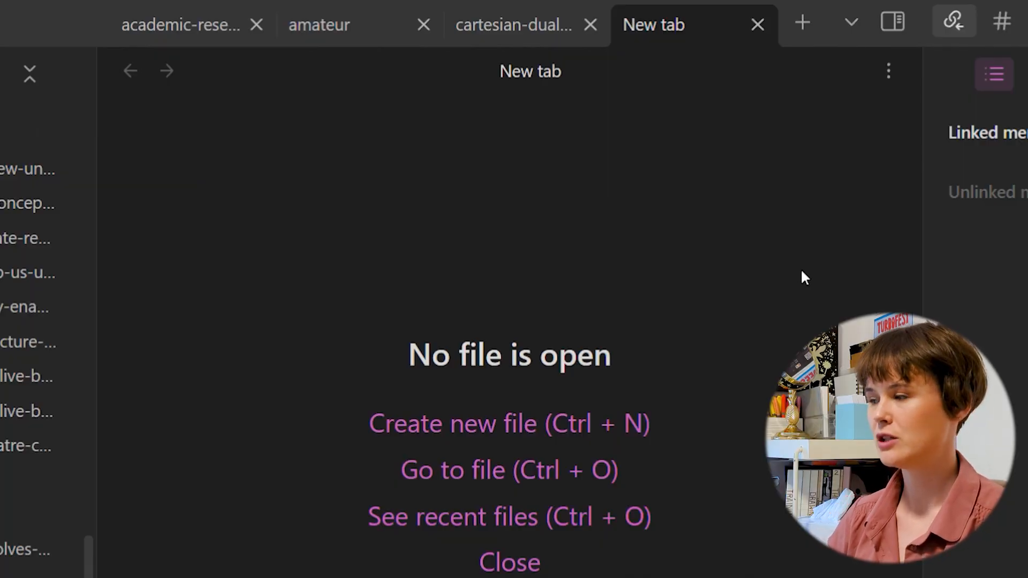
# Look over the alias in the cartesian-dualism note, and compare the amateur note with the hobbyist note it links to.
pyautogui.click(543, 22)
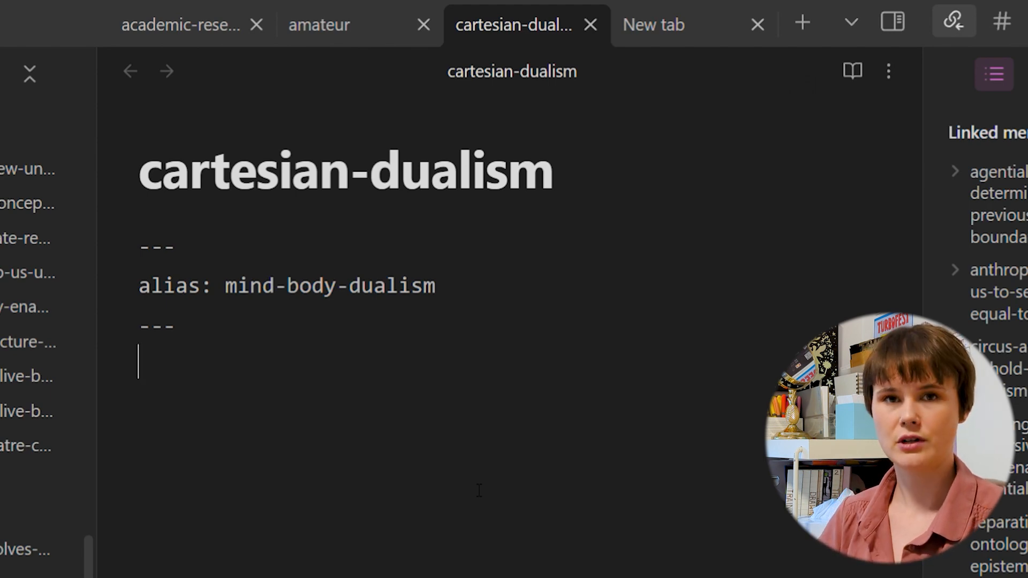
pyautogui.hotkey('ctrl', 'shift', 'Tab')
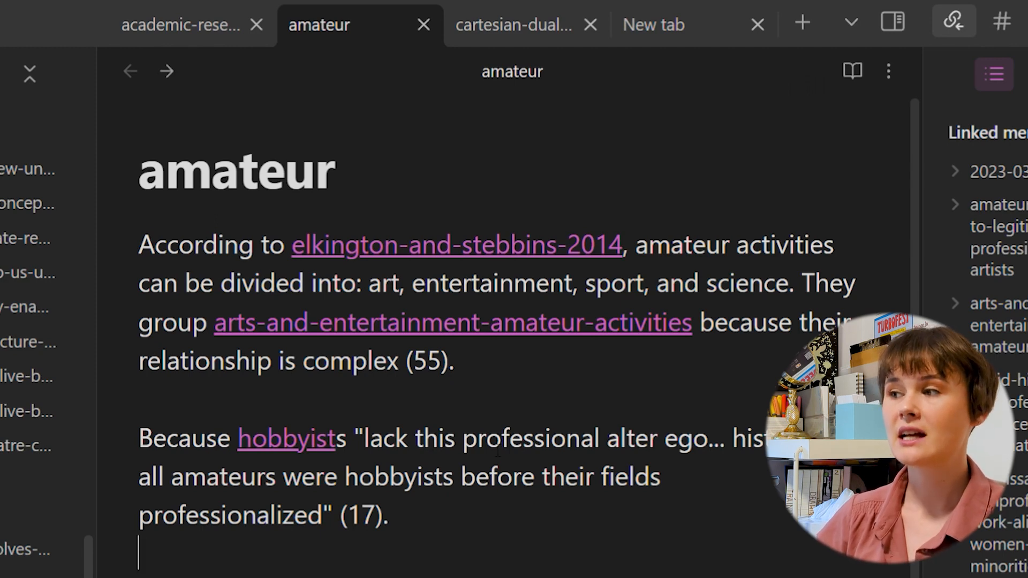
pyautogui.click(302, 450)
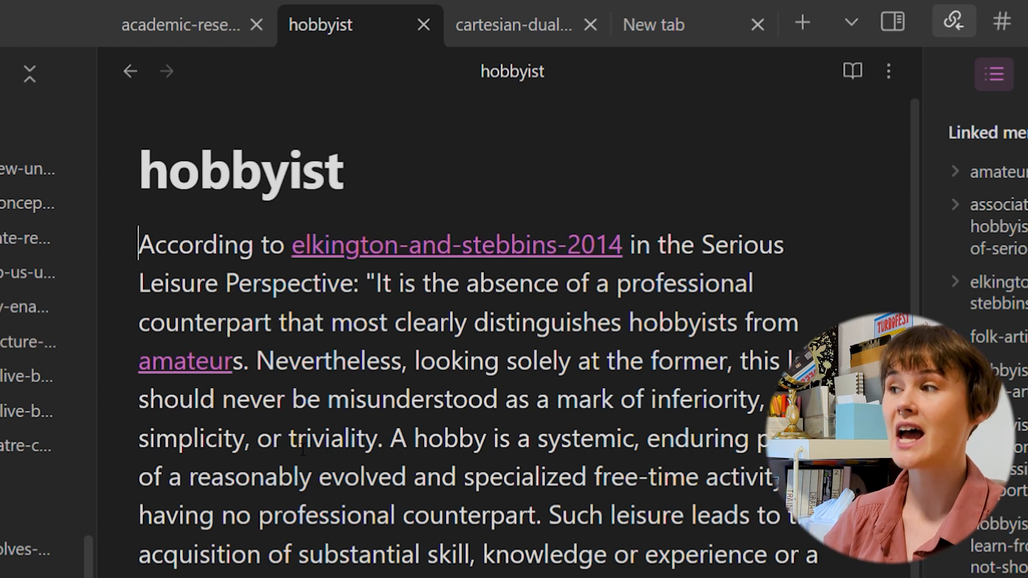
pyautogui.click(119, 372)
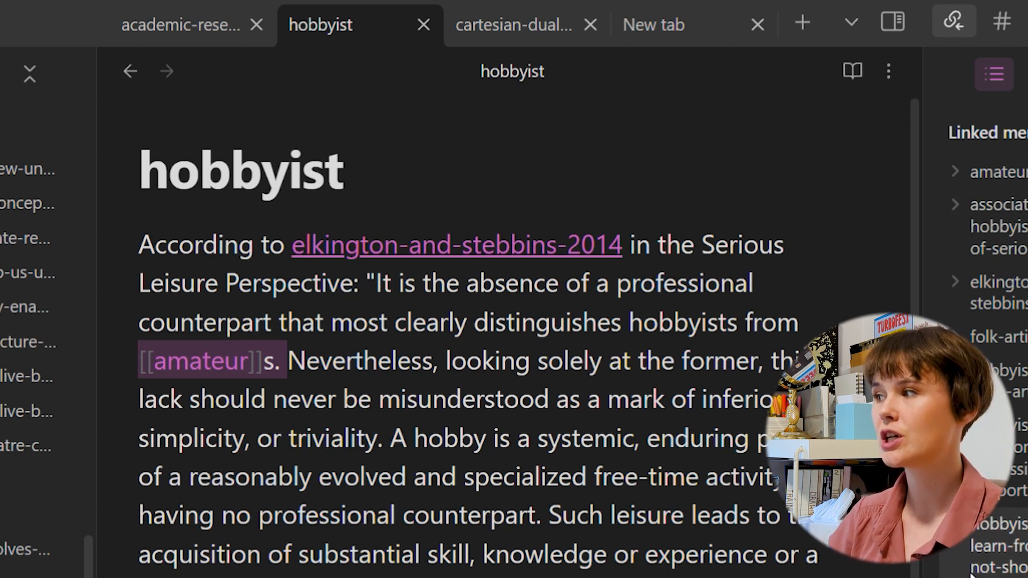
pyautogui.click(530, 516)
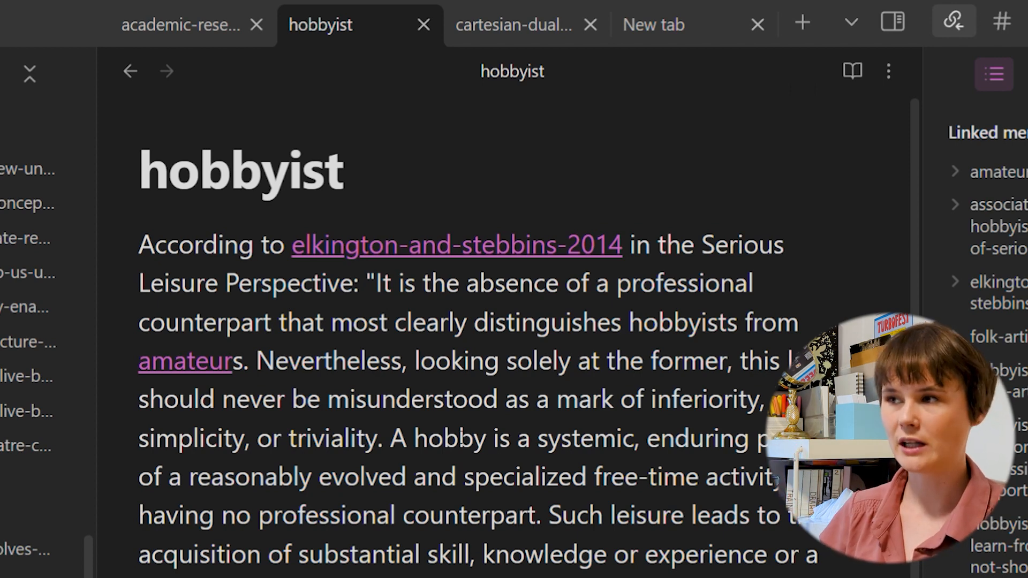
# Open the linked graph of the academic-research note beside it and hide the graph settings.
pyautogui.click(185, 30)
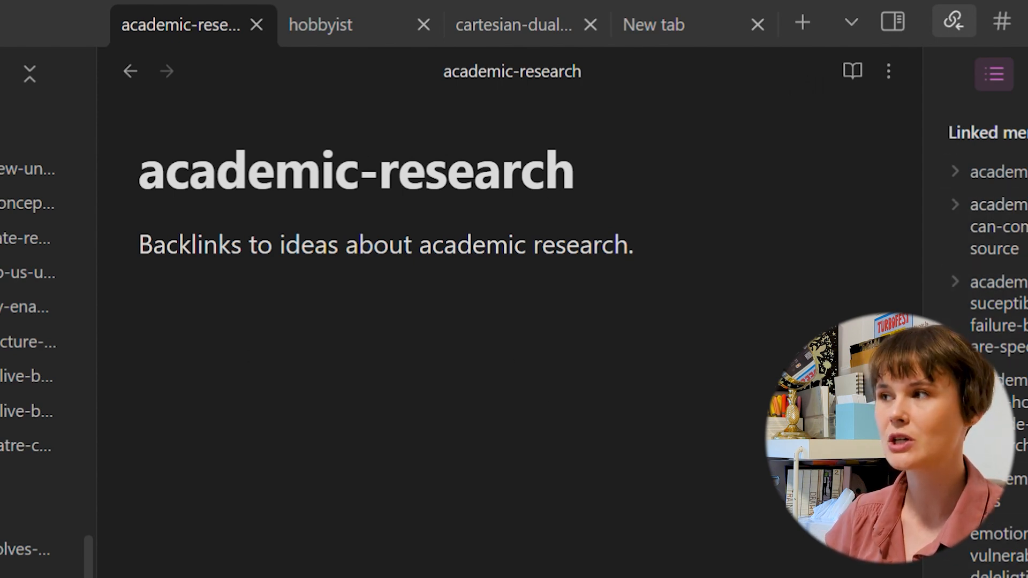
pyautogui.click(889, 74)
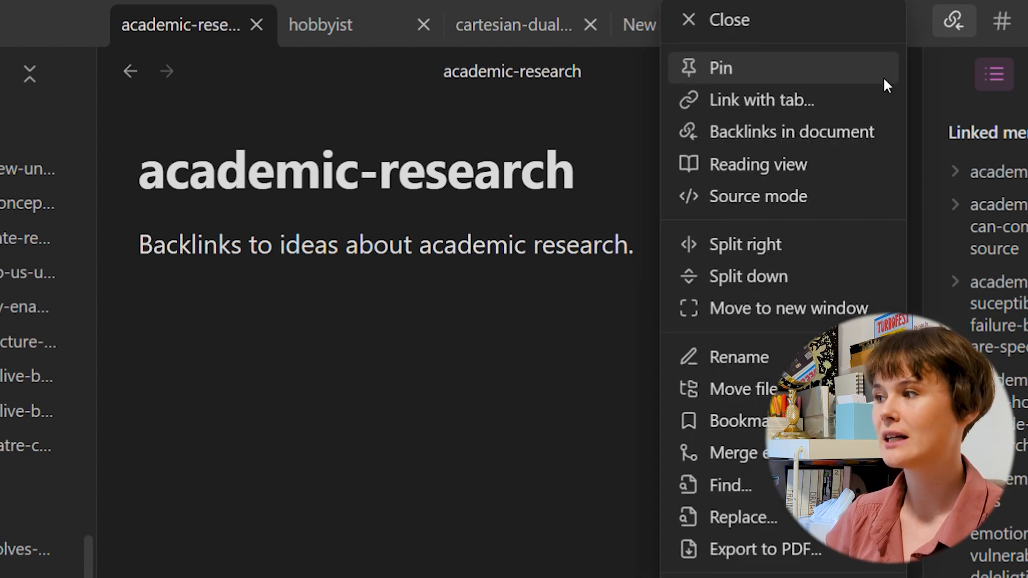
pyautogui.scroll(-1, 803, 409)
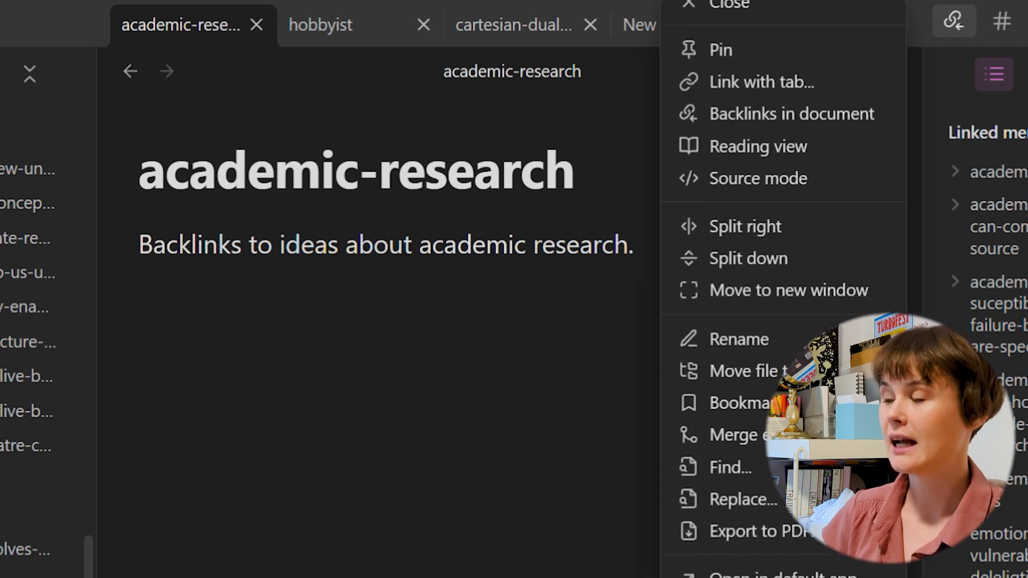
pyautogui.click(679, 576)
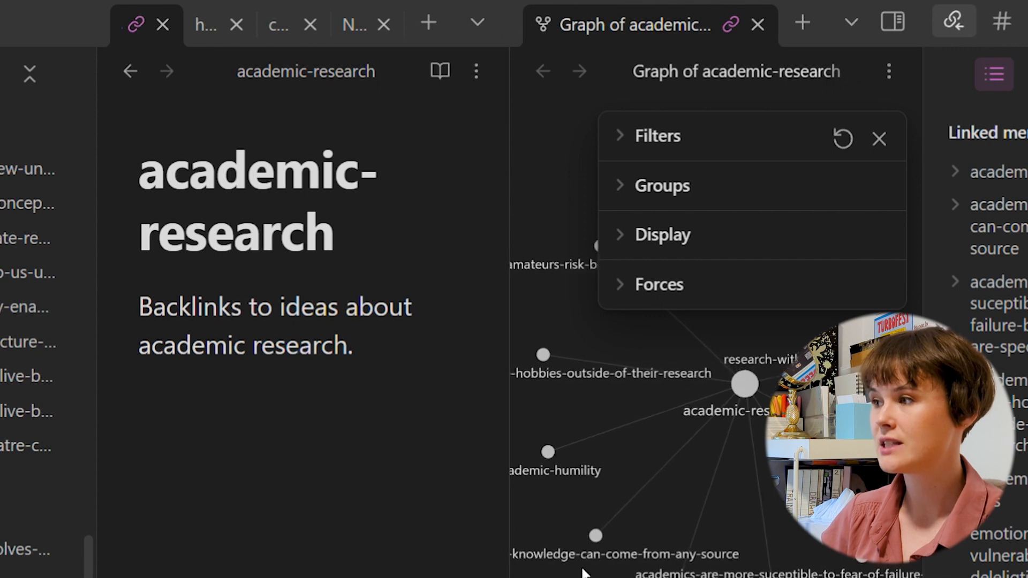
pyautogui.click(879, 138)
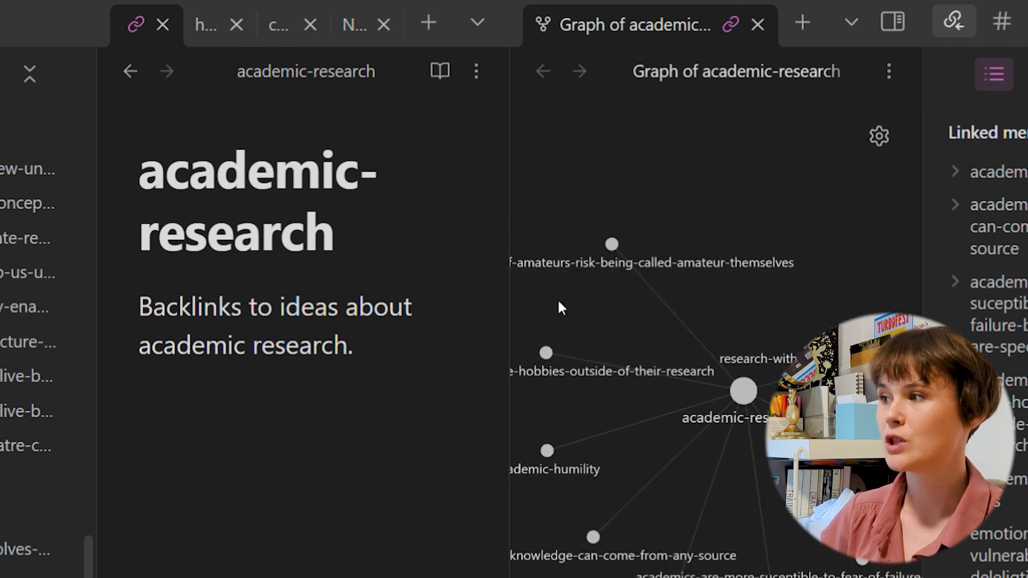
pyautogui.moveTo(834, 271); pyautogui.dragTo(929, 175)
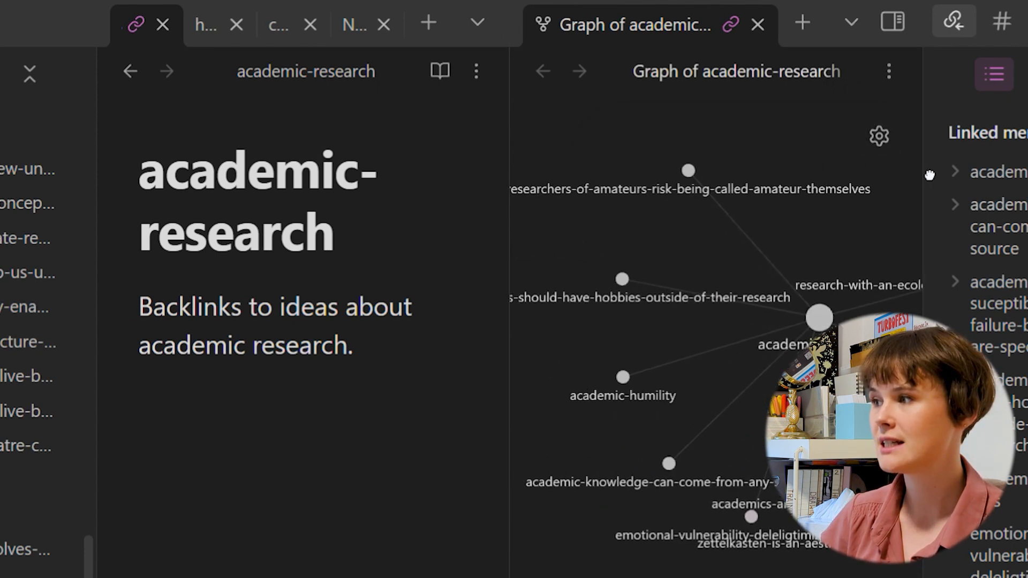